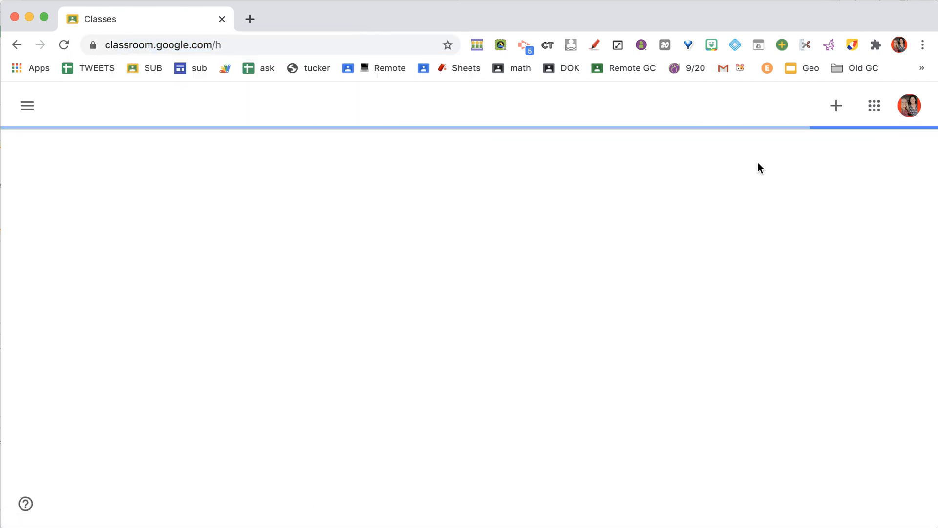
Create a class named "Unit 1" with the section "2020-2021".
{"action": "left_click", "coordinate": [836, 107]}
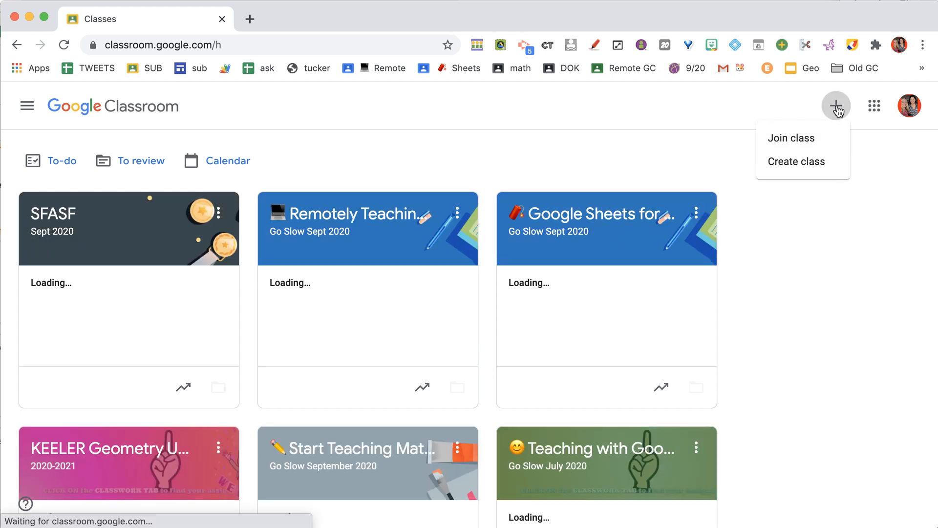
{"action": "left_click", "coordinate": [806, 166]}
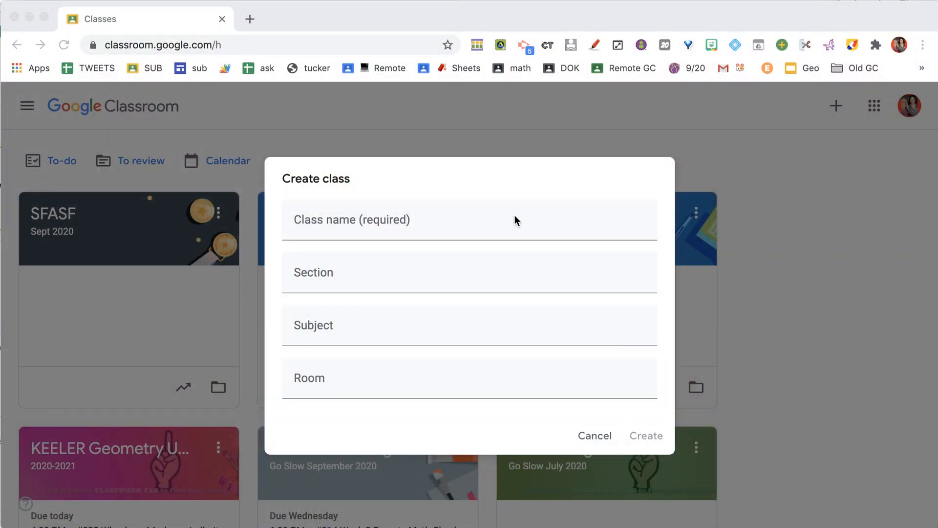
{"action": "left_click", "coordinate": [515, 225]}
{"action": "type", "text": "U"}
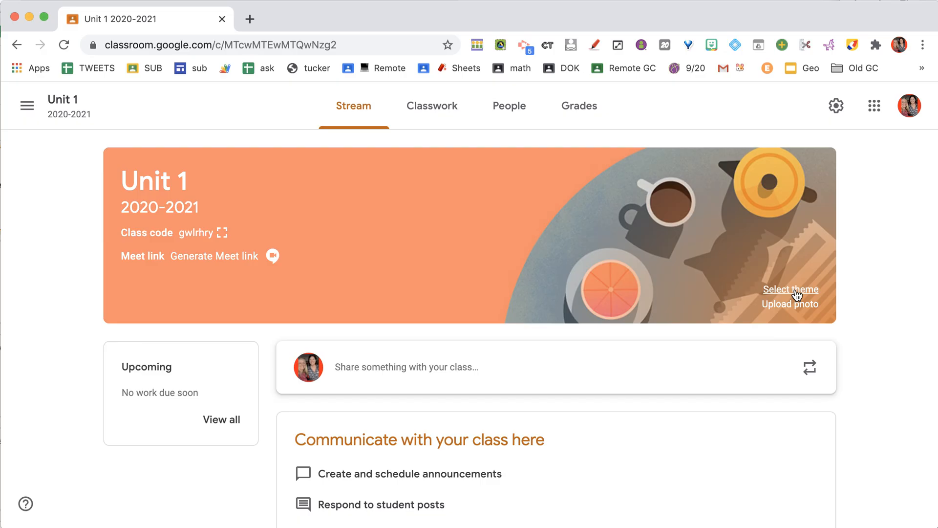
Change the class header theme to the green open-books image from the General gallery.
{"action": "left_click", "coordinate": [796, 289]}
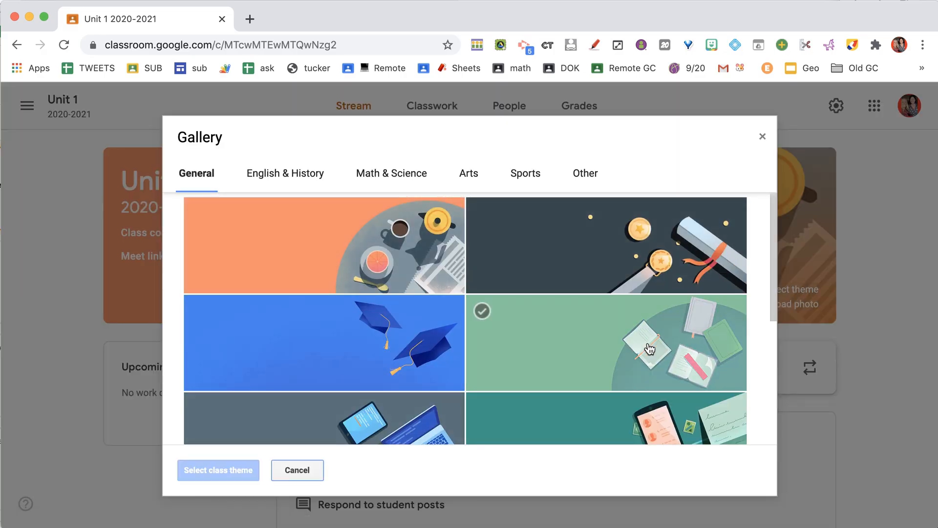
{"action": "left_click", "coordinate": [650, 348]}
{"action": "left_click", "coordinate": [249, 470]}
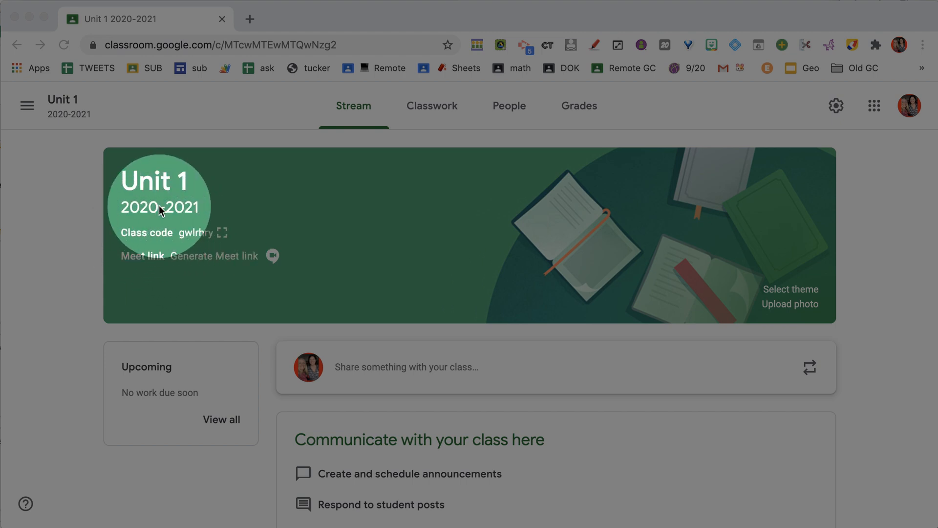
Post the announcement "This is your social space!" to all students in the class Stream.
{"action": "scroll", "coordinate": [484, 348], "scroll_direction": "down", "scroll_amount": 1}
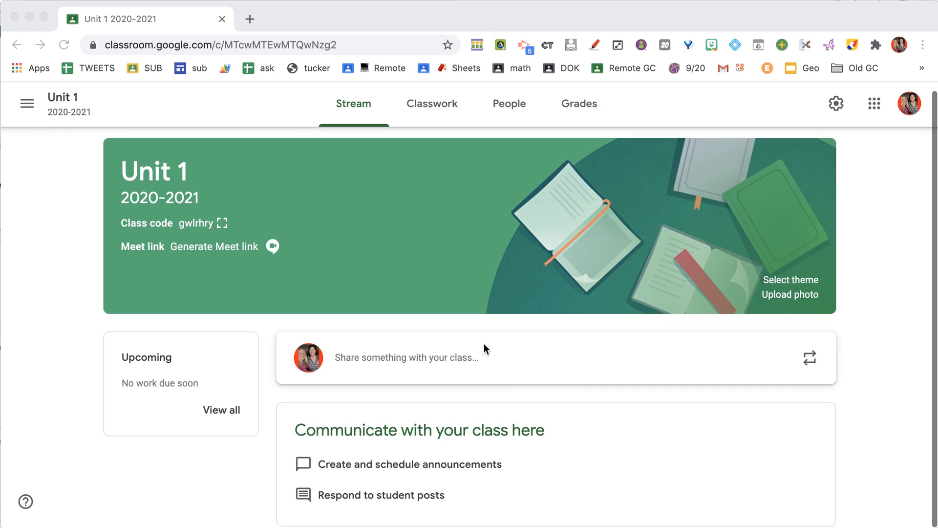
{"action": "left_click", "coordinate": [403, 360]}
{"action": "type", "text": "This is your social space!"}
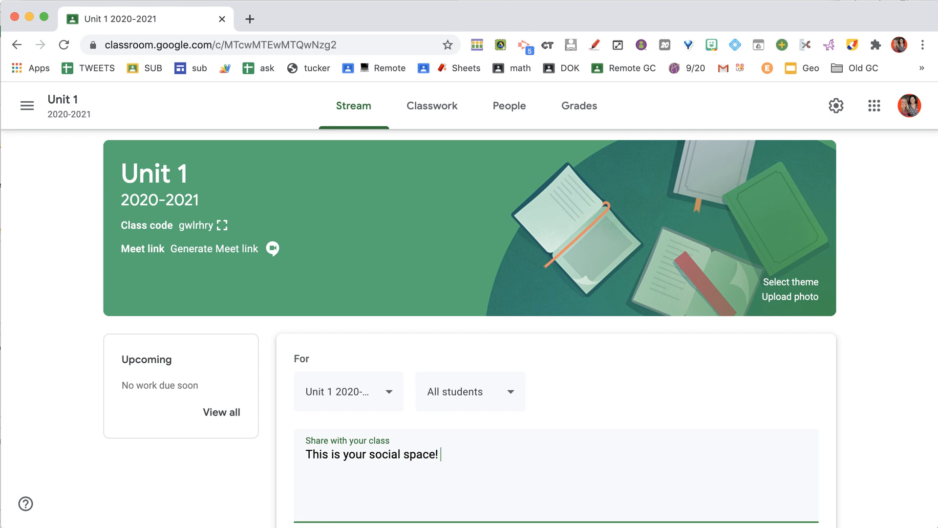
{"action": "scroll", "coordinate": [614, 358], "scroll_direction": "down", "scroll_amount": 4}
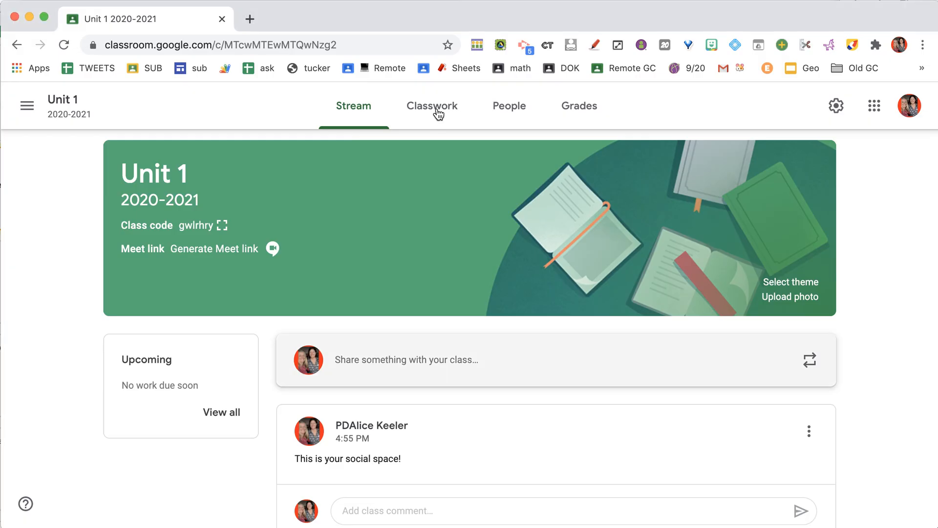
Add a topic named "Unit 1 Resources" to the class's Classwork page.
{"action": "left_click", "coordinate": [438, 111]}
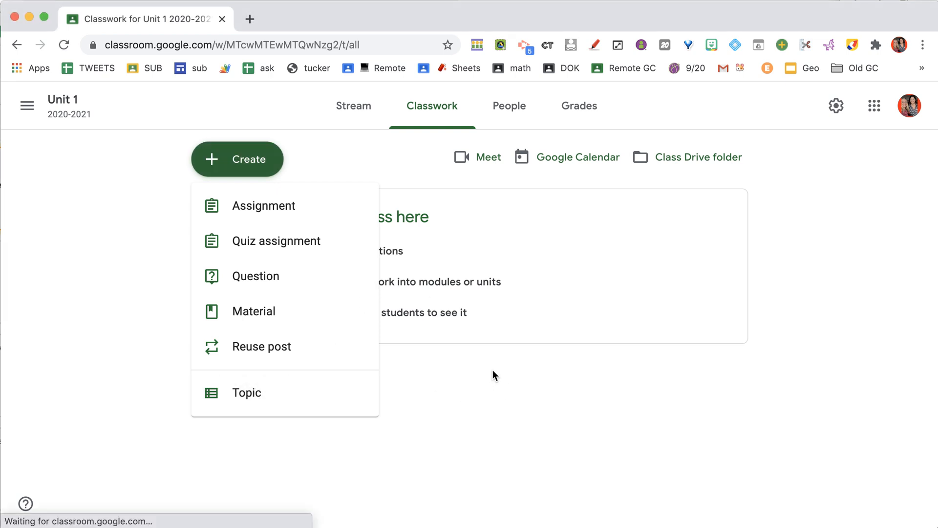
{"action": "type", "text": "Unit 1 Resources"}
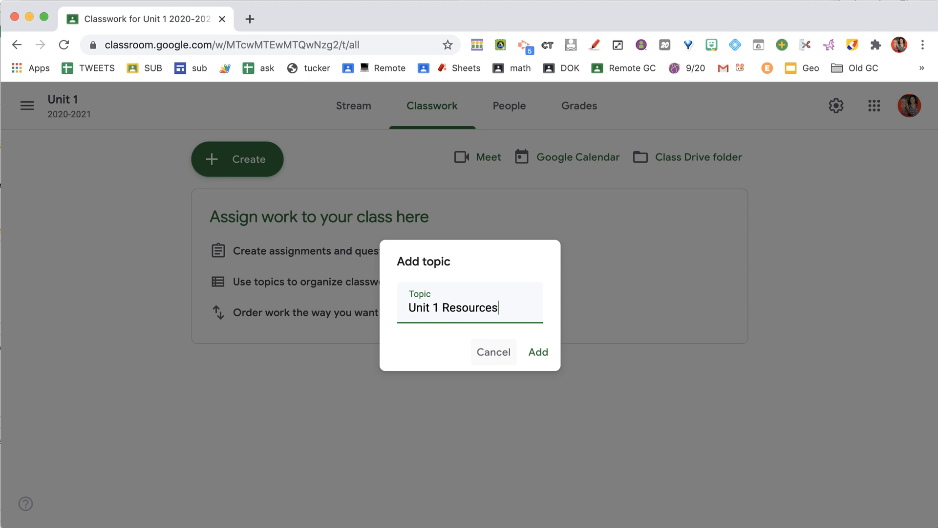
{"action": "key", "text": "Return"}
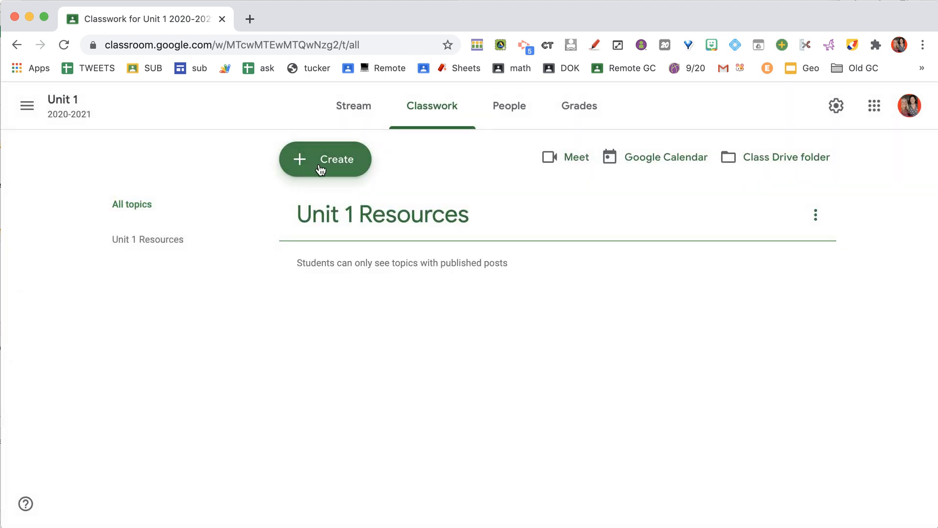
Add a Classwork topic named "About".
{"action": "left_click", "coordinate": [323, 169]}
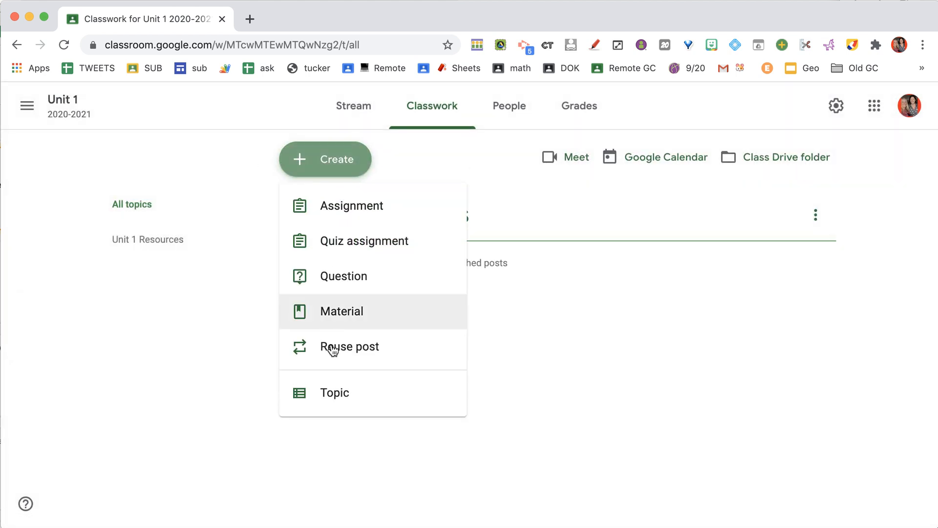
{"action": "left_click", "coordinate": [404, 394]}
{"action": "type", "text": "About"}
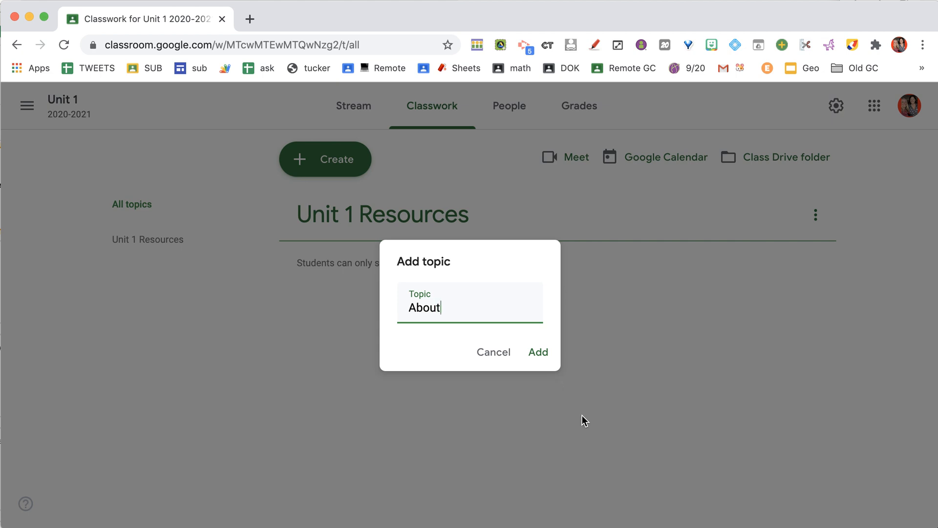
{"action": "left_click", "coordinate": [548, 364]}
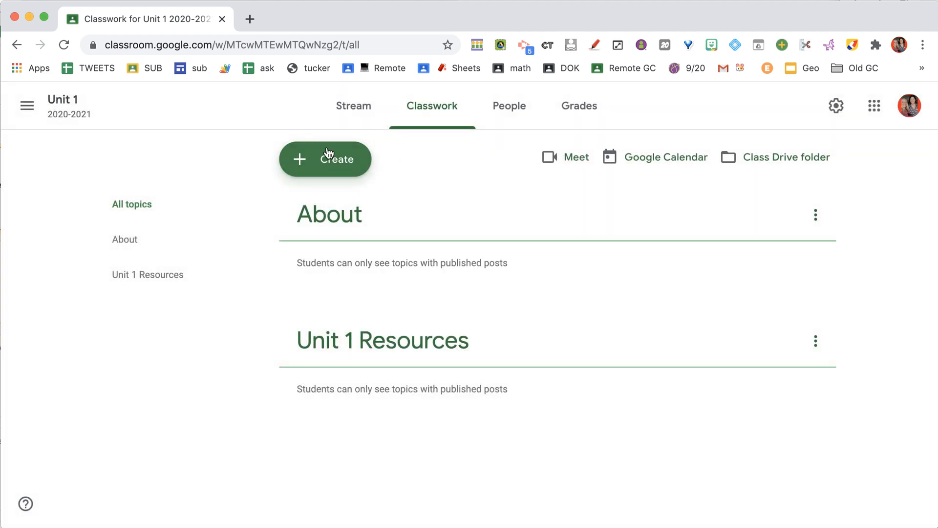
Add a Classwork topic named "Unit 1 Videos".
{"action": "left_click", "coordinate": [335, 159]}
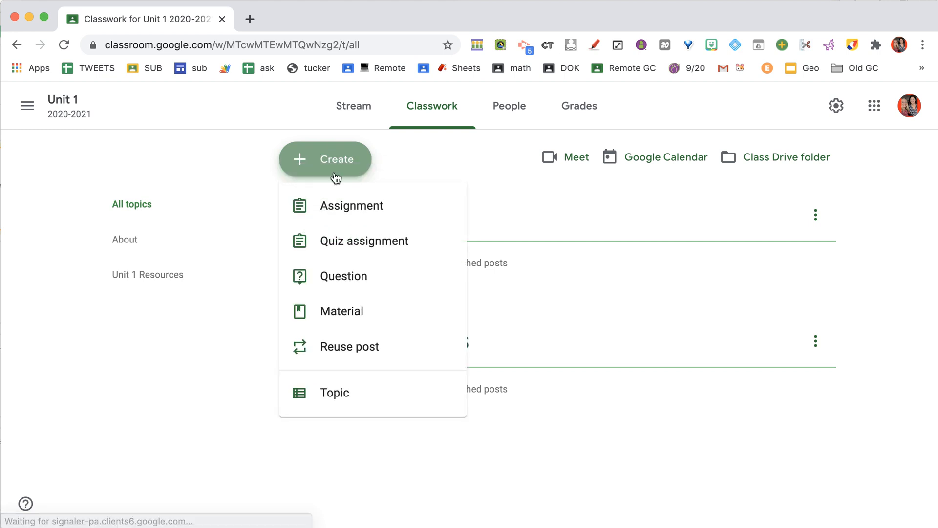
{"action": "left_click", "coordinate": [341, 392]}
{"action": "type", "text": "Unit 1 Videos"}
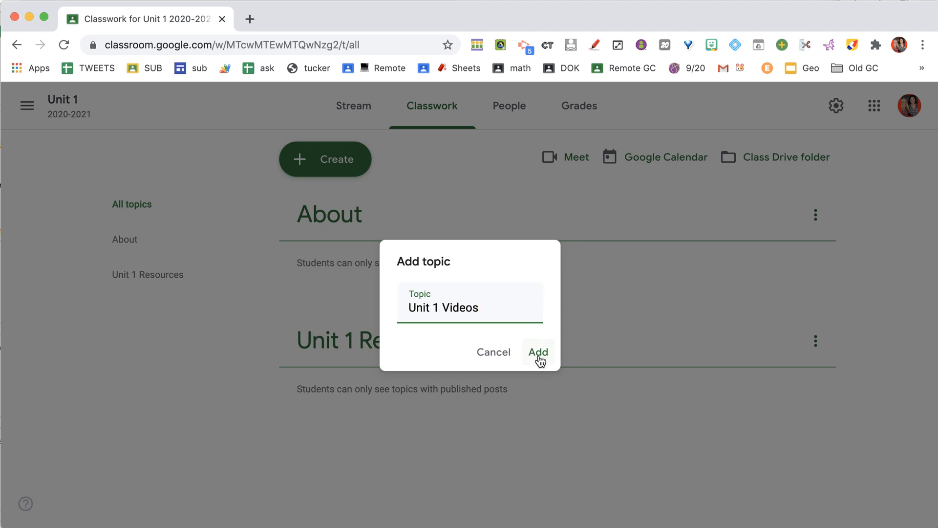
{"action": "left_click", "coordinate": [540, 359]}
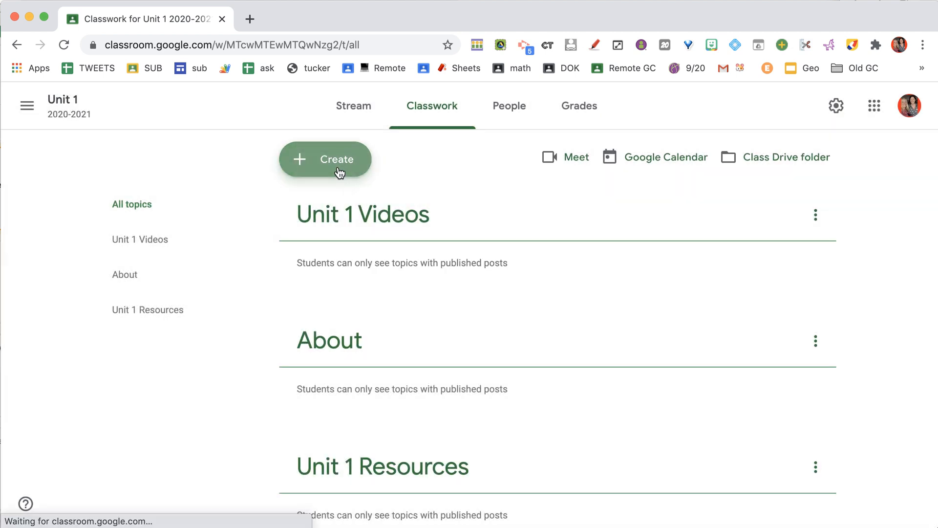
Add a Classwork topic named "Today".
{"action": "left_click", "coordinate": [337, 168]}
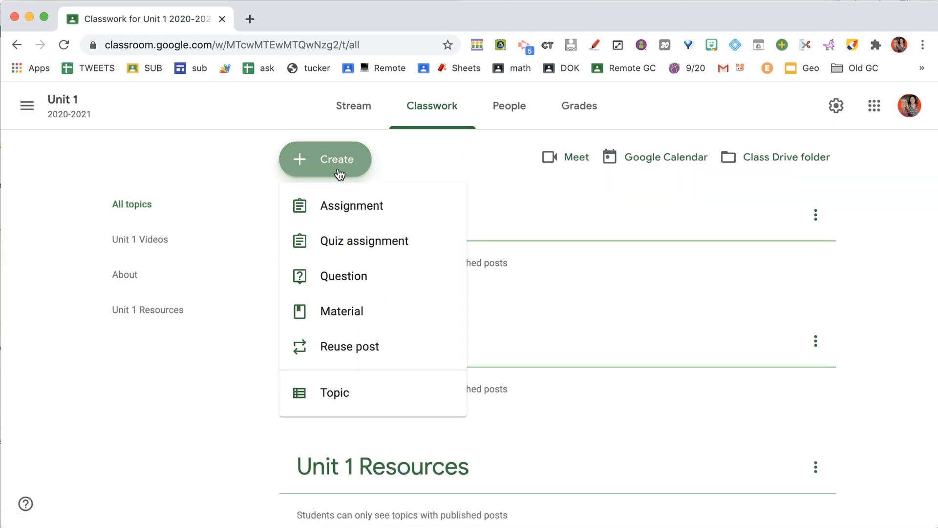
{"action": "left_click", "coordinate": [345, 402]}
{"action": "type", "text": "Today"}
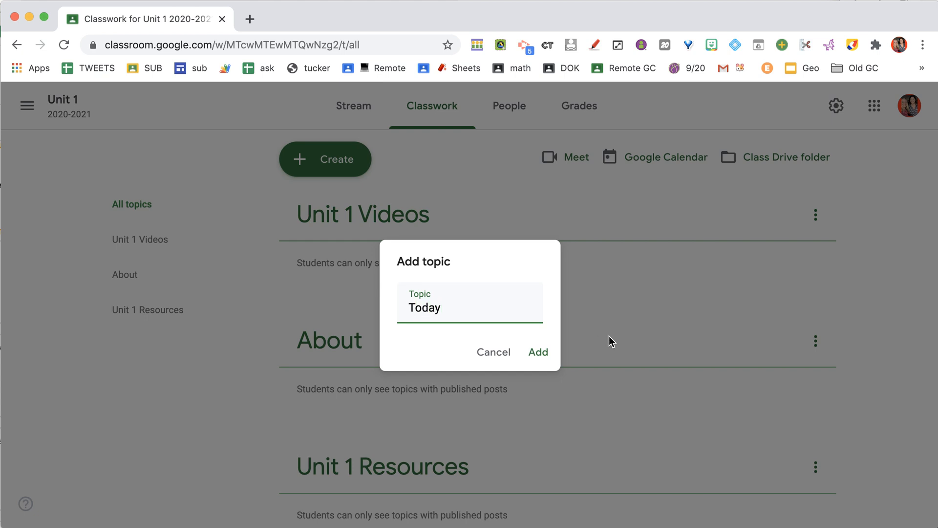
{"action": "left_click", "coordinate": [541, 352]}
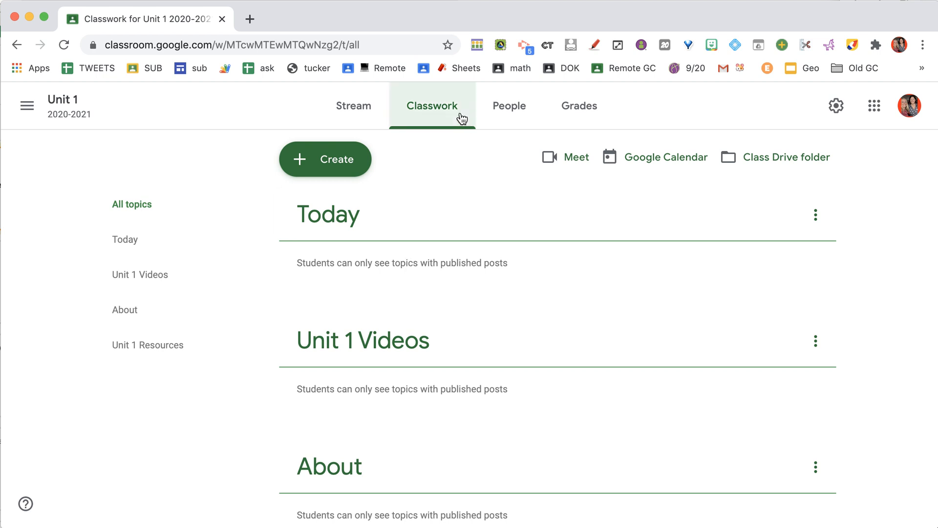
Add a Classwork topic named "Respond to Feedback".
{"action": "left_click", "coordinate": [354, 156]}
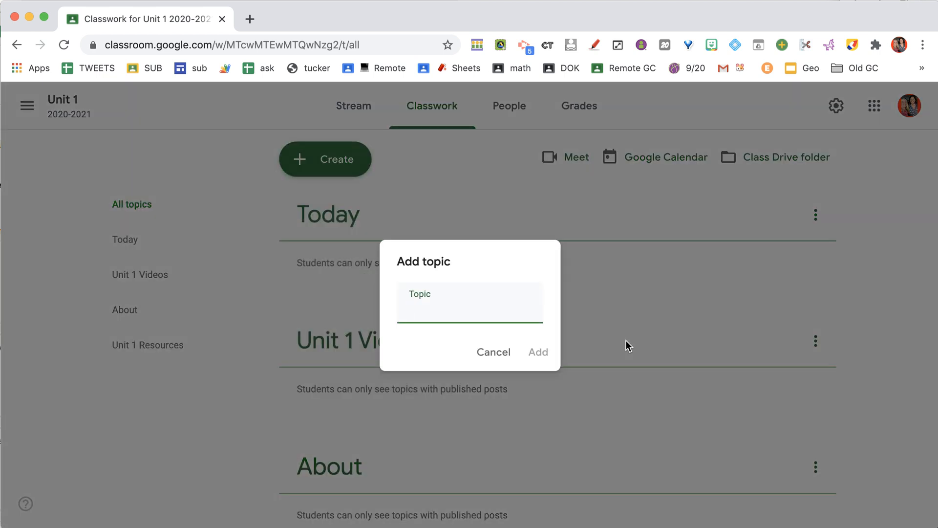
{"action": "type", "text": "Respond to Feedback"}
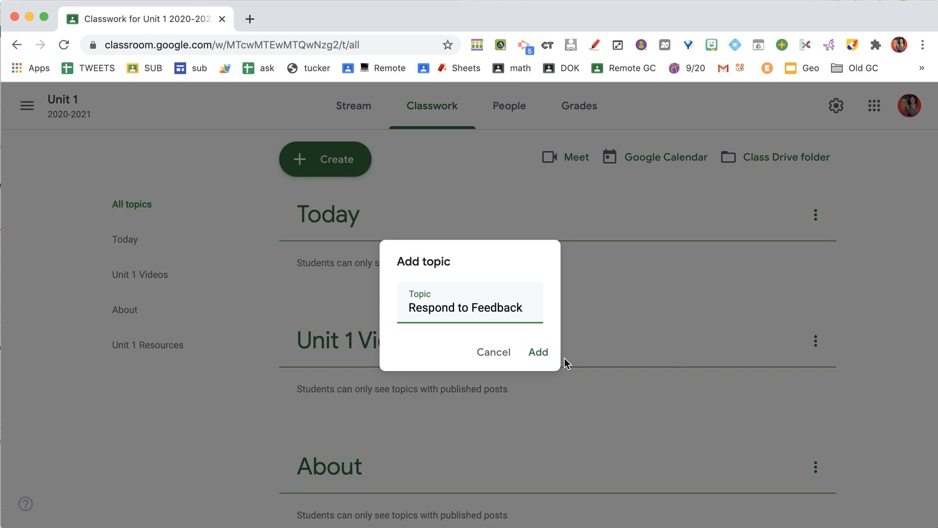
{"action": "left_click", "coordinate": [543, 353]}
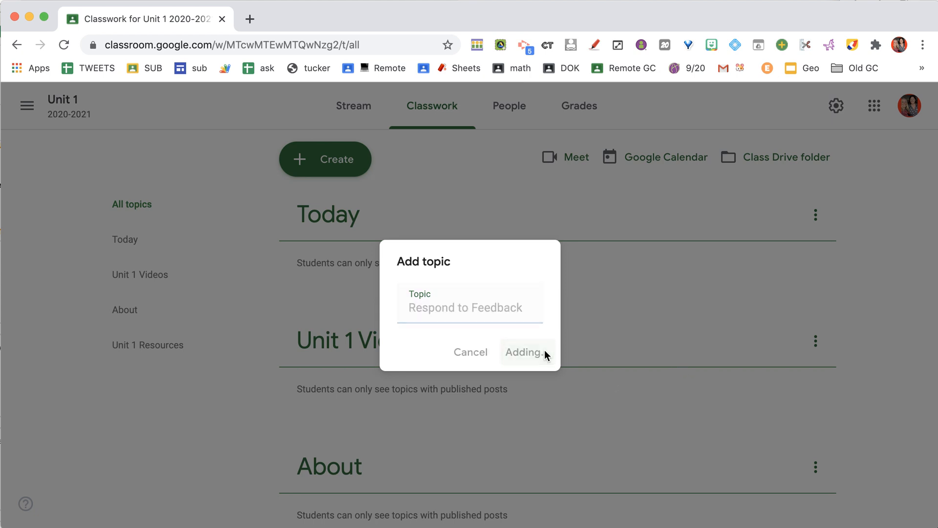
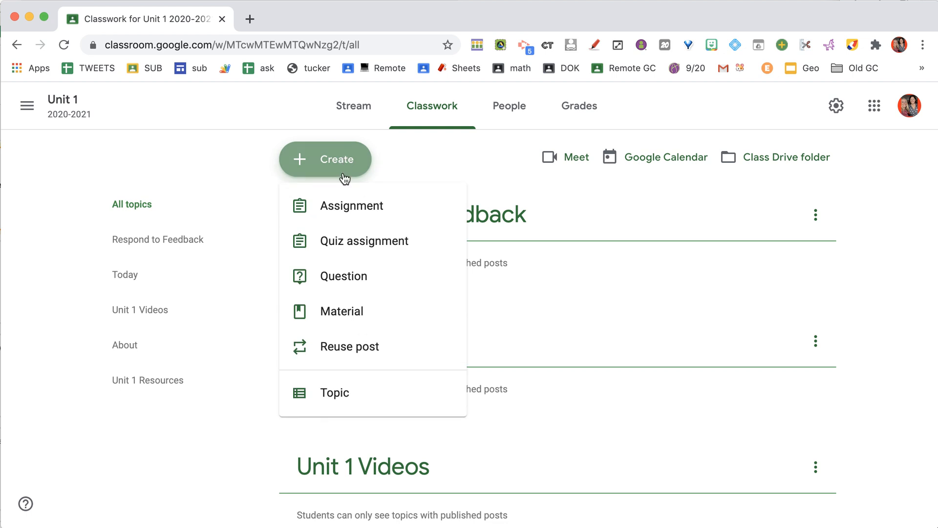
Add a Classwork topic named "Week of 10/1" and move it directly below the Today topic.
{"action": "left_click", "coordinate": [394, 392]}
{"action": "type", "text": "Wee"}
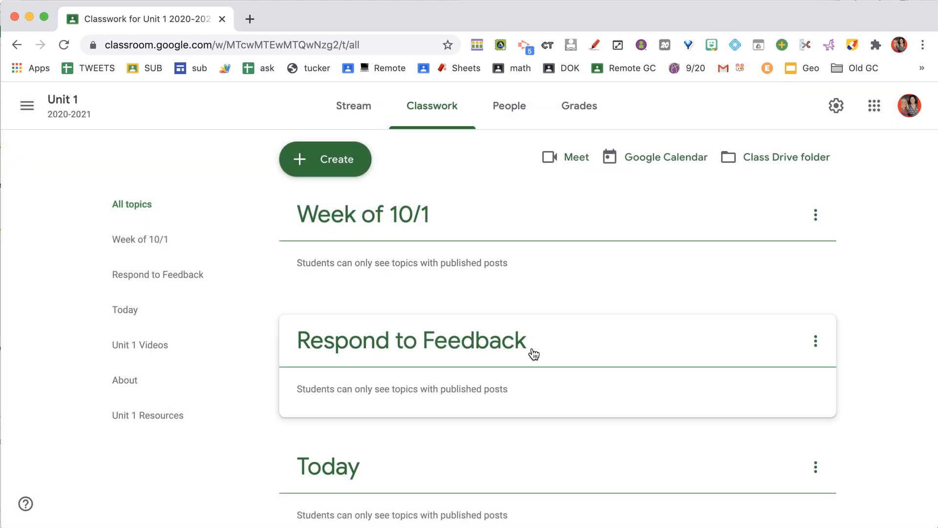
{"action": "left_click_drag", "start_coordinate": [484, 223], "coordinate": [466, 397]}
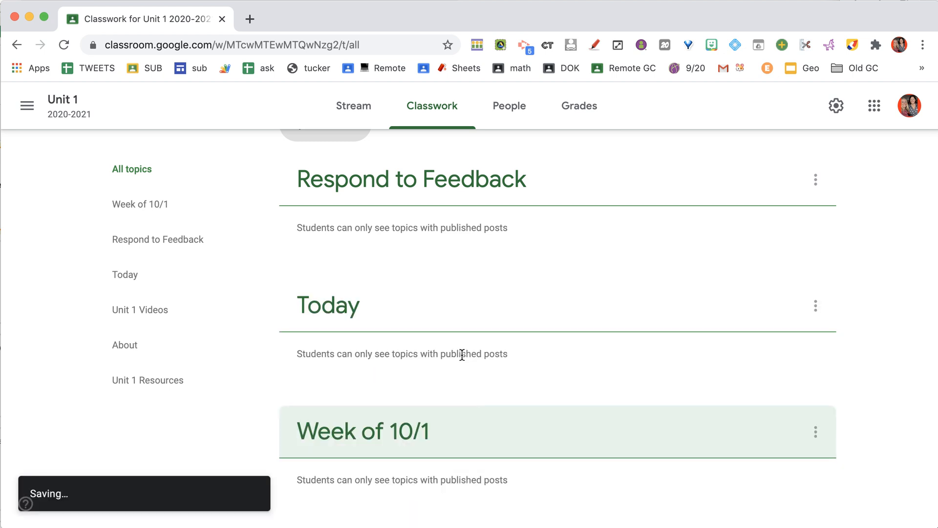
{"action": "scroll", "coordinate": [357, 212], "scroll_direction": "up", "scroll_amount": 2}
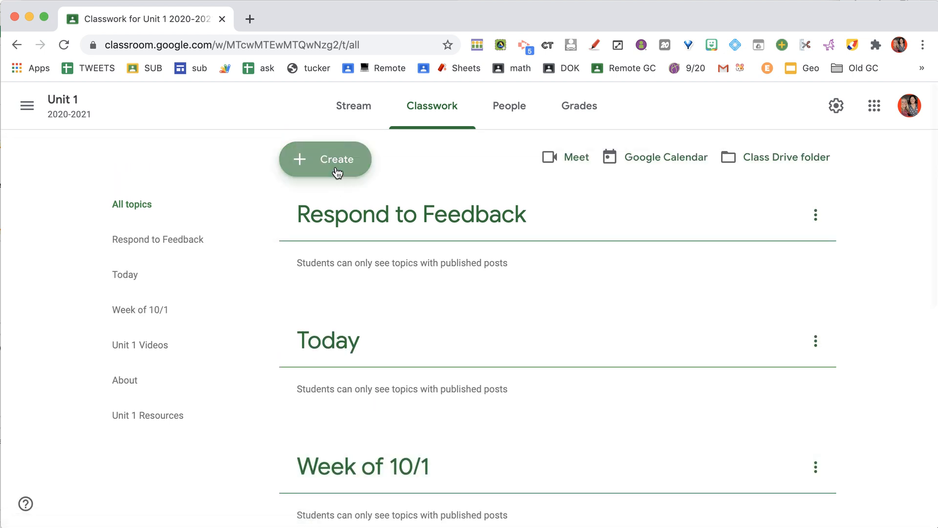
Create a new Classwork question titled "#001 Attendance for Monday 10/1".
{"action": "left_click", "coordinate": [337, 171]}
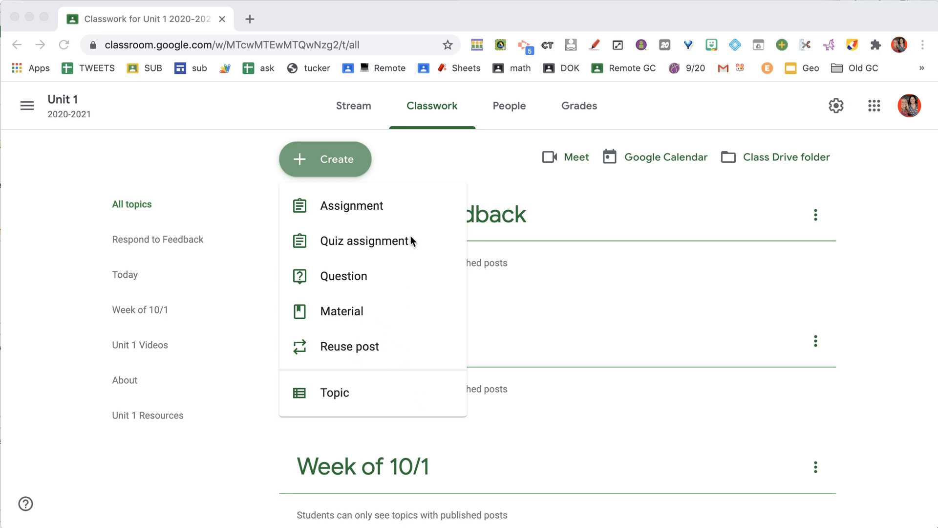
{"action": "left_click", "coordinate": [407, 168]}
{"action": "left_click", "coordinate": [339, 167]}
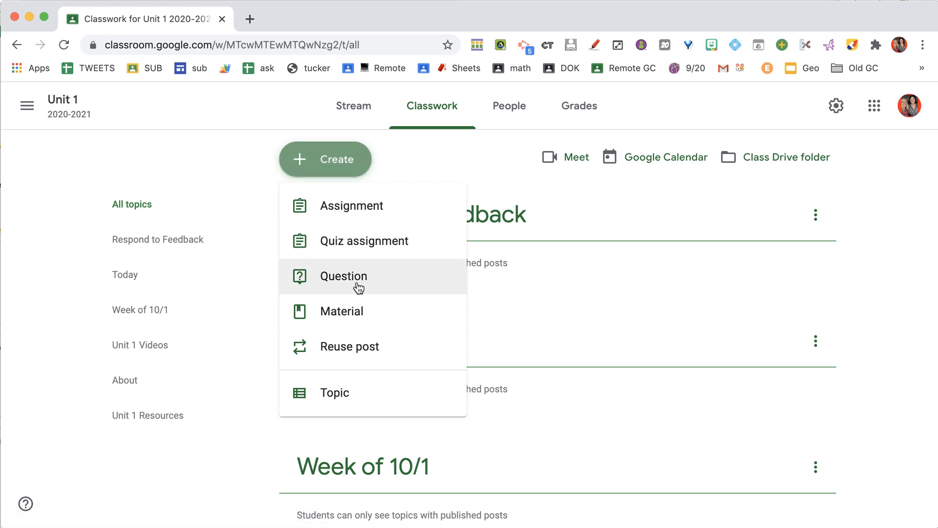
{"action": "left_click", "coordinate": [358, 288]}
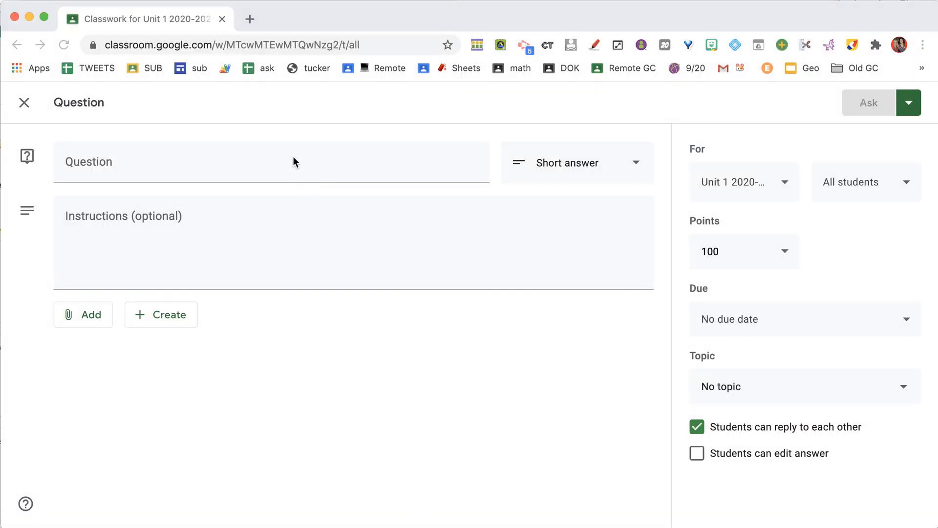
{"action": "left_click", "coordinate": [294, 161]}
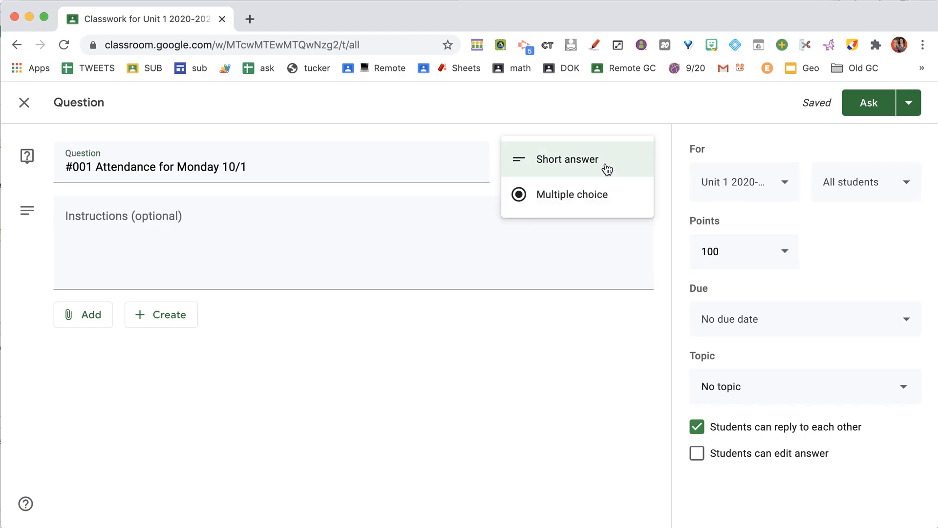
Make the question multiple choice with options "I am here in person", "I am here but tardy", "I am participating remotely" and "I am absent".
{"action": "left_click", "coordinate": [600, 203]}
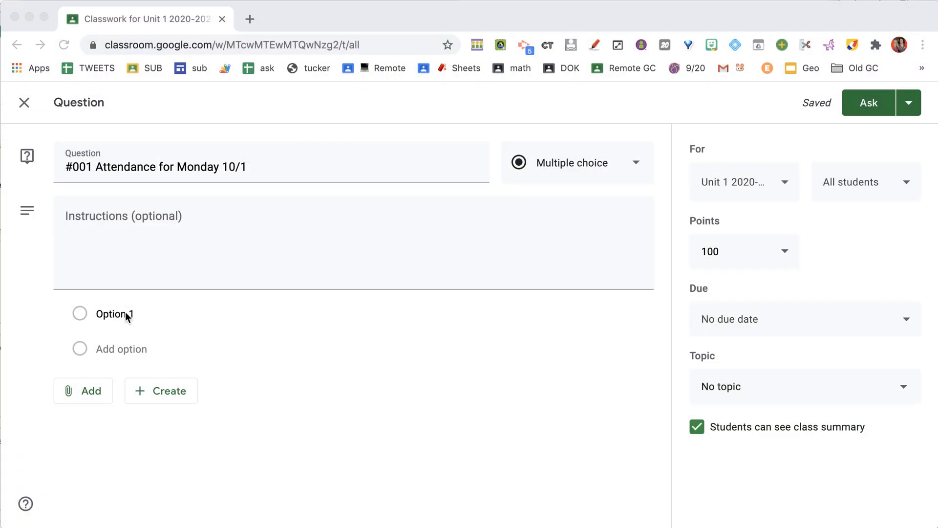
{"action": "left_click", "coordinate": [125, 315]}
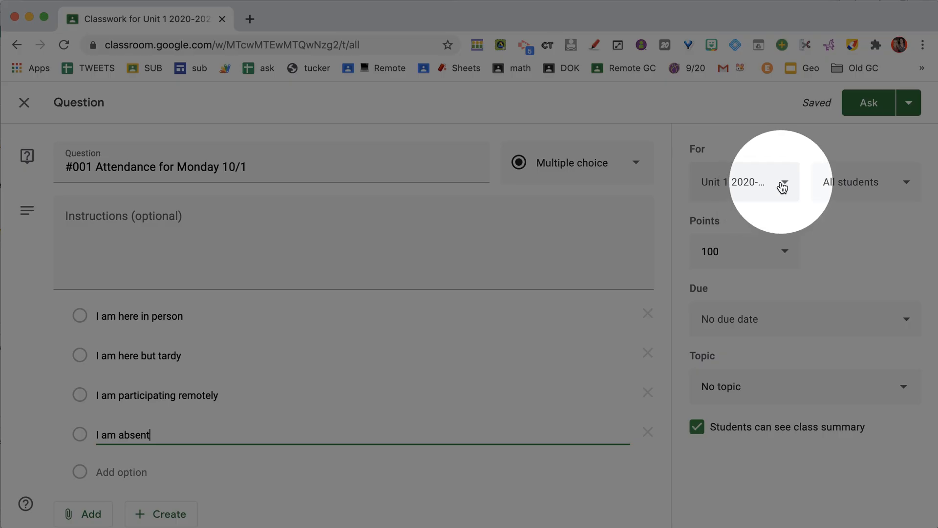
Review which classes and which students the attendance question can be assigned to.
{"action": "left_click", "coordinate": [782, 187]}
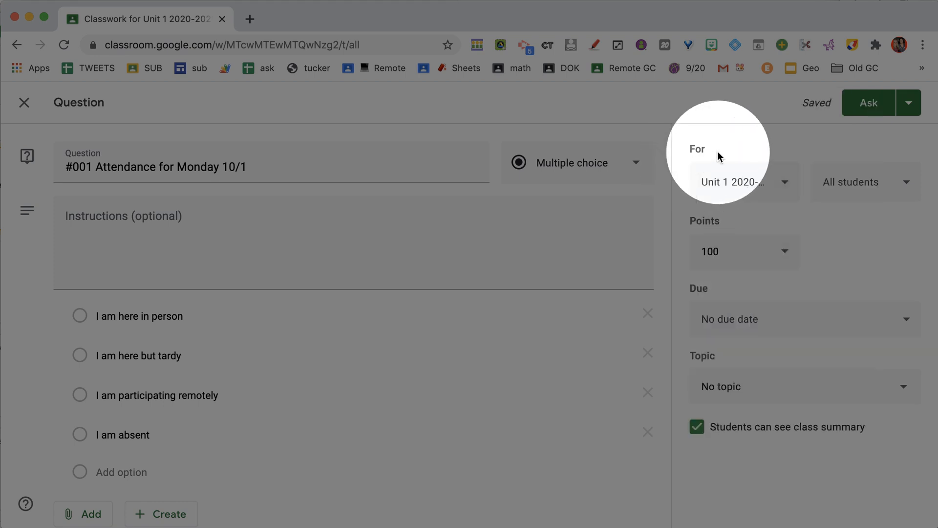
{"action": "left_click", "coordinate": [784, 191]}
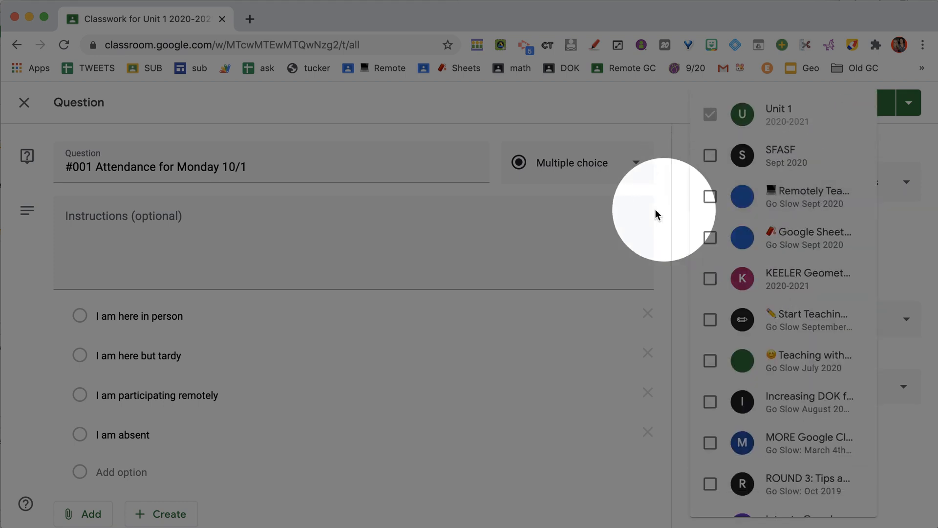
{"action": "left_click", "coordinate": [638, 209]}
{"action": "left_click", "coordinate": [874, 185]}
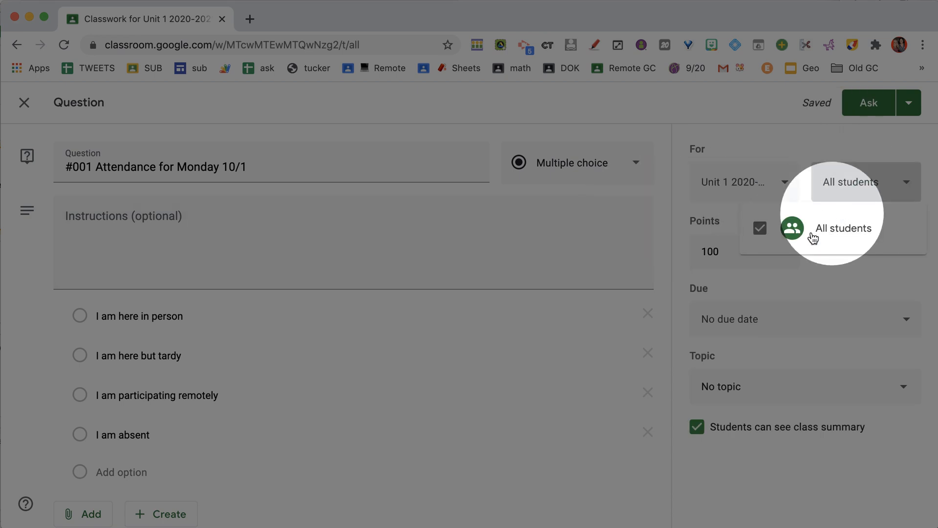
{"action": "left_click", "coordinate": [825, 153]}
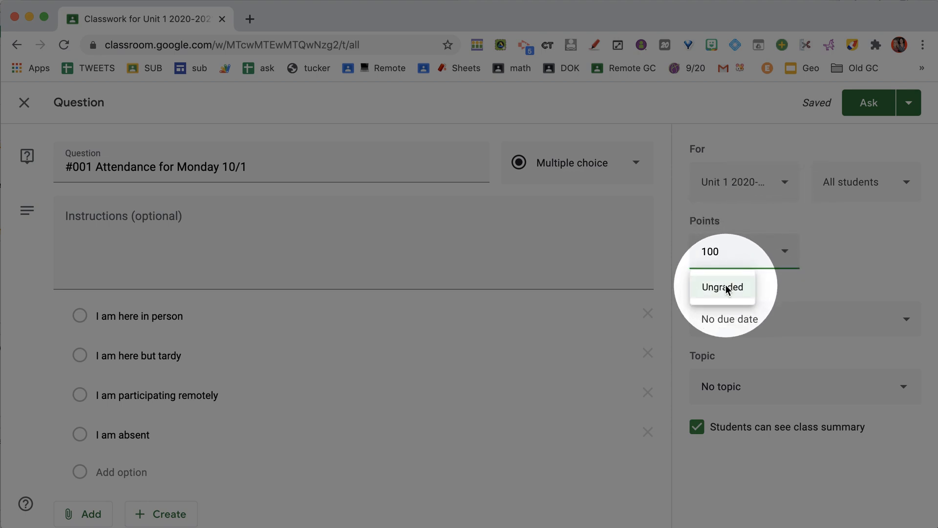
Set the attendance question's point value to 1.
{"action": "left_click", "coordinate": [727, 289]}
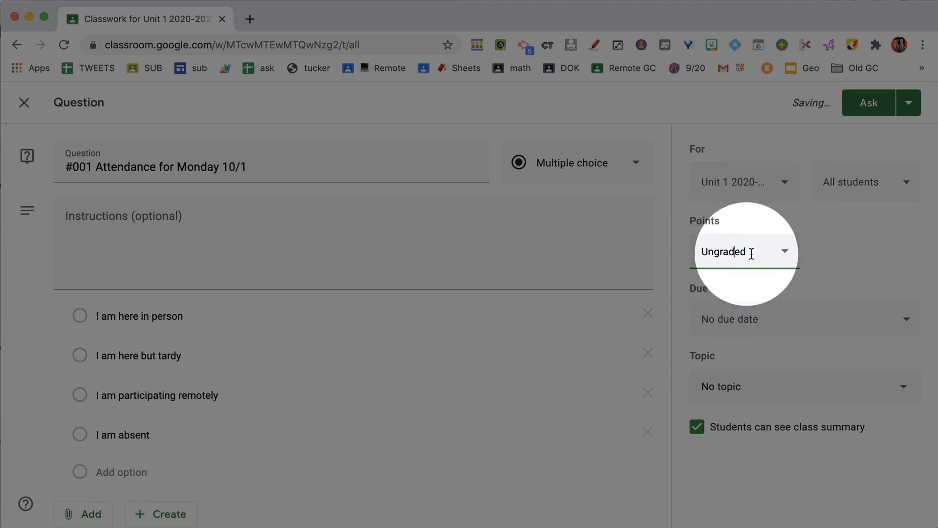
{"action": "type", "text": "1"}
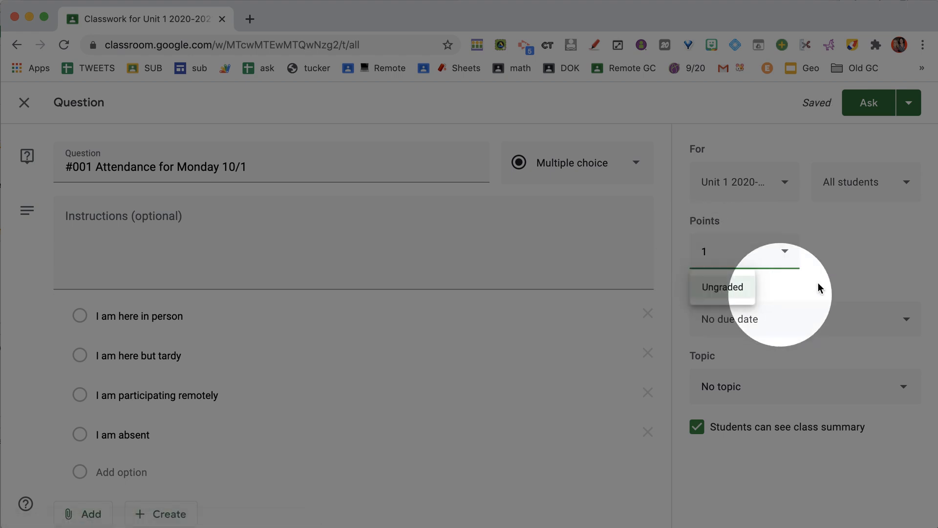
{"action": "left_click", "coordinate": [841, 269]}
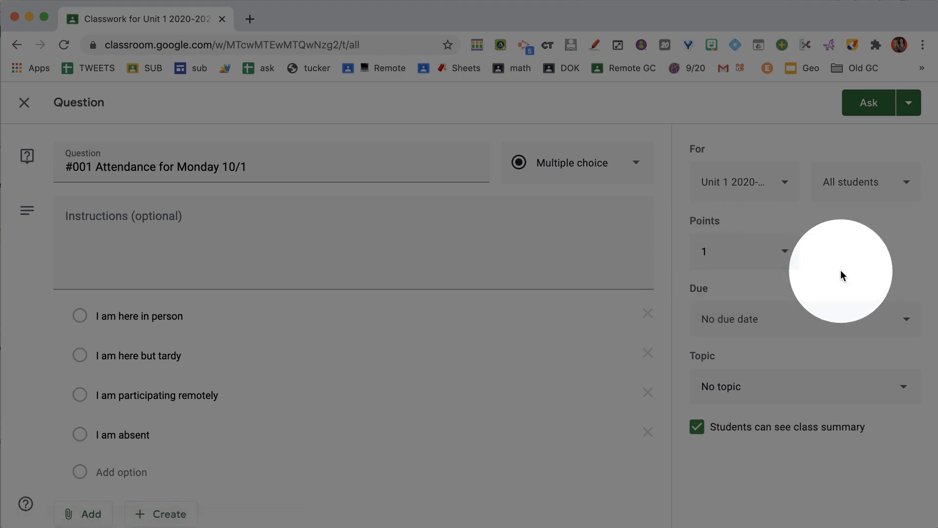
Set the question's due date to Oct 1, 2020 at 4pm and file it under the Today topic.
{"action": "left_click", "coordinate": [730, 320]}
{"action": "left_click", "coordinate": [724, 319]}
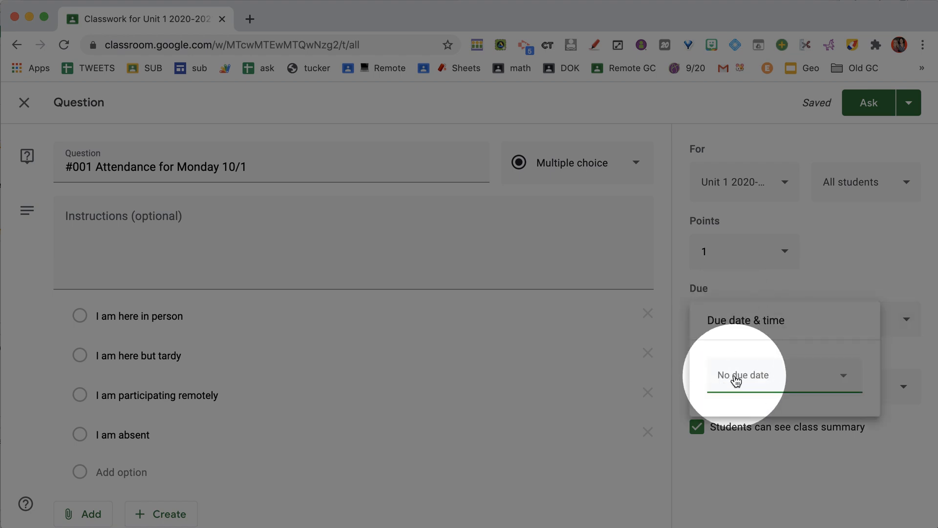
{"action": "left_click", "coordinate": [736, 379]}
{"action": "left_click", "coordinate": [756, 323]}
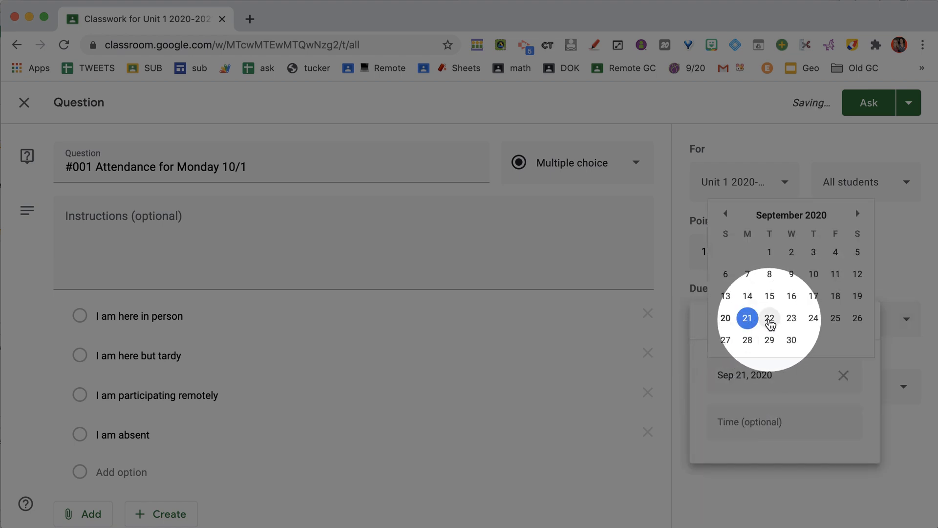
{"action": "left_click", "coordinate": [857, 215]}
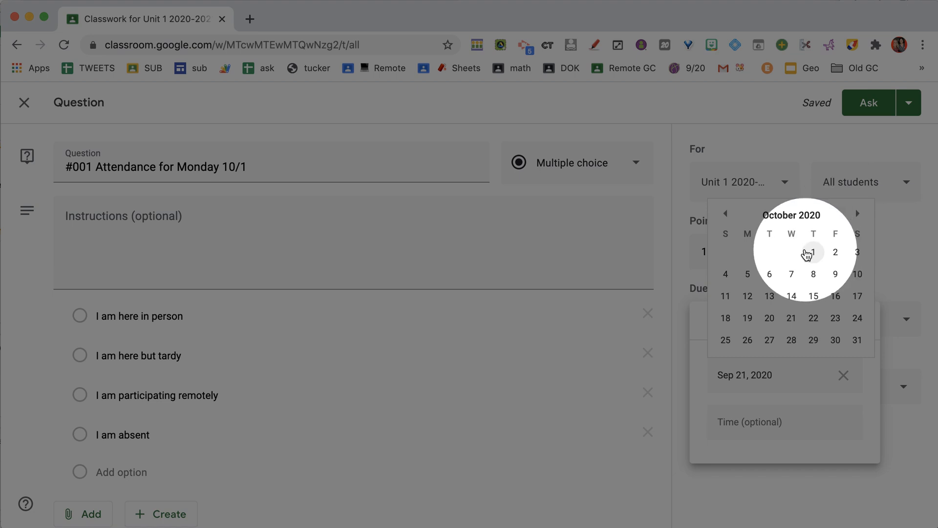
{"action": "left_click", "coordinate": [813, 253]}
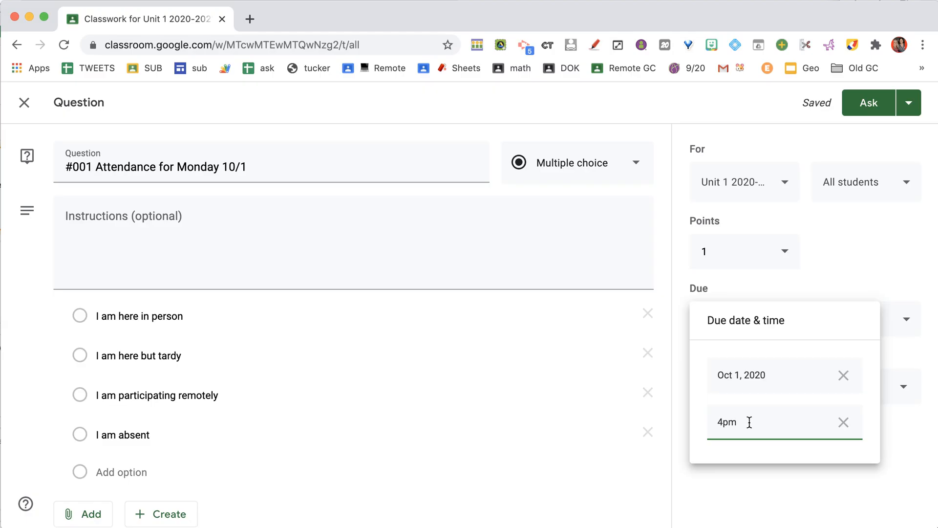
{"action": "left_click", "coordinate": [752, 473]}
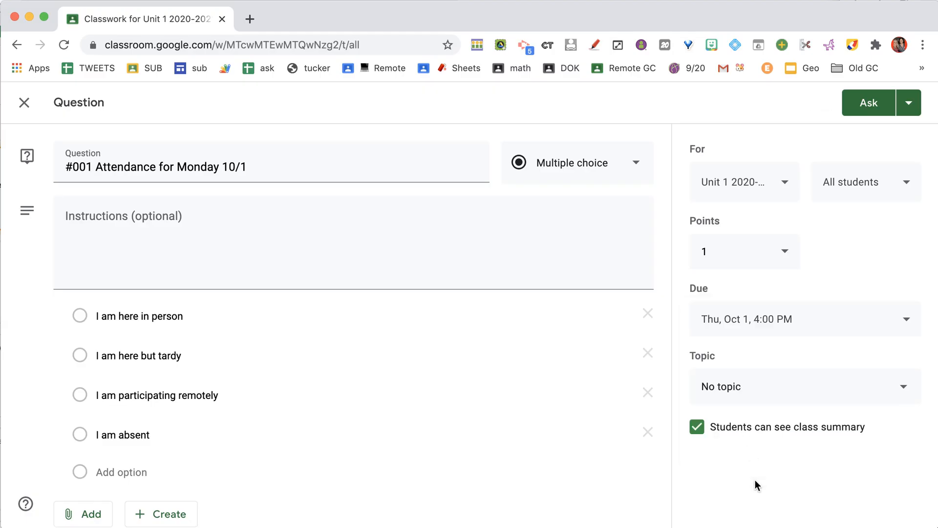
{"action": "left_click", "coordinate": [764, 385]}
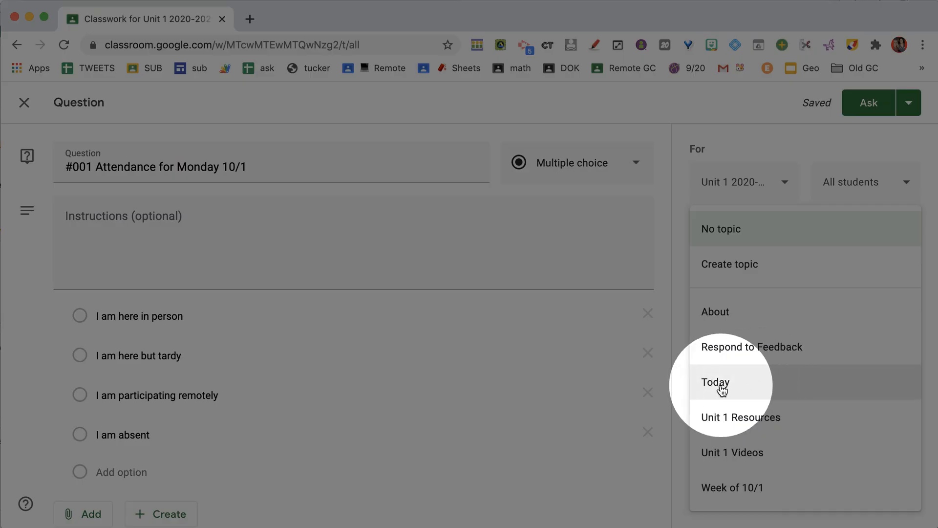
{"action": "left_click", "coordinate": [721, 389]}
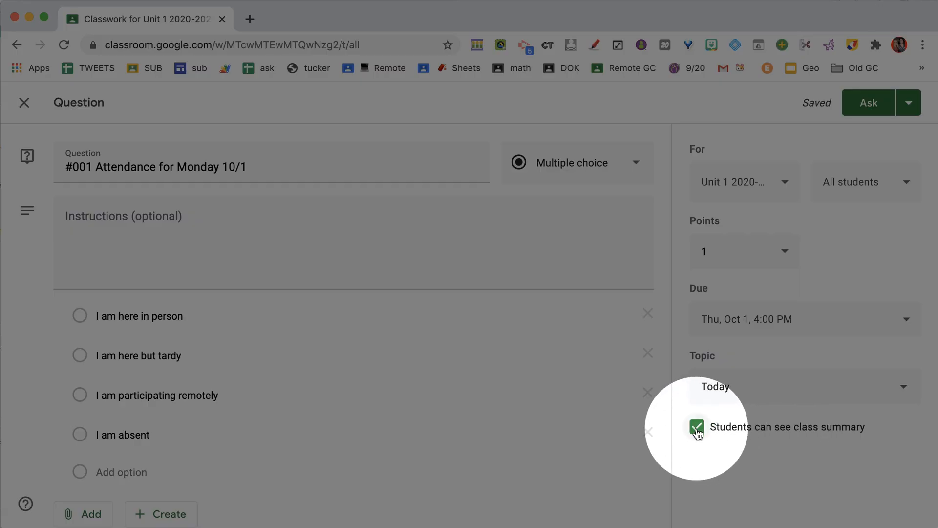
Stop students from seeing the class summary and post the attendance question to the class.
{"action": "left_click", "coordinate": [697, 427]}
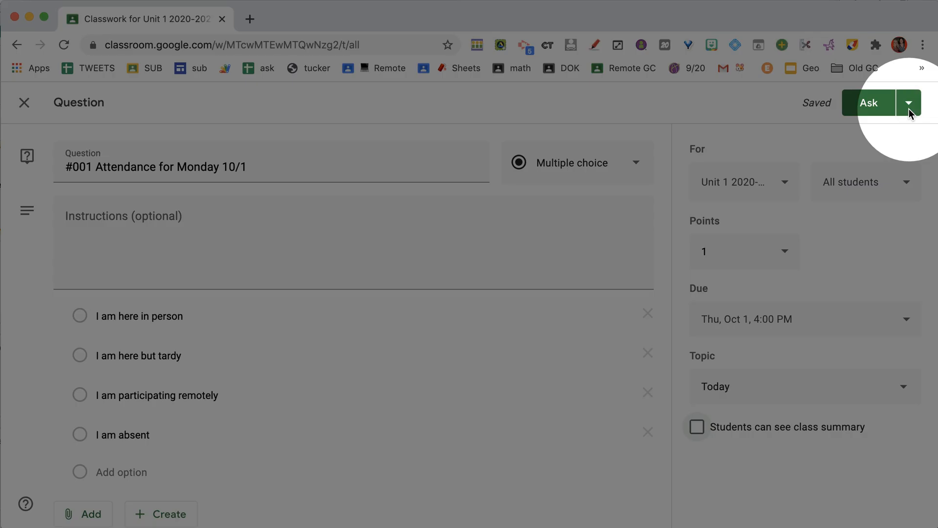
{"action": "left_click", "coordinate": [910, 111]}
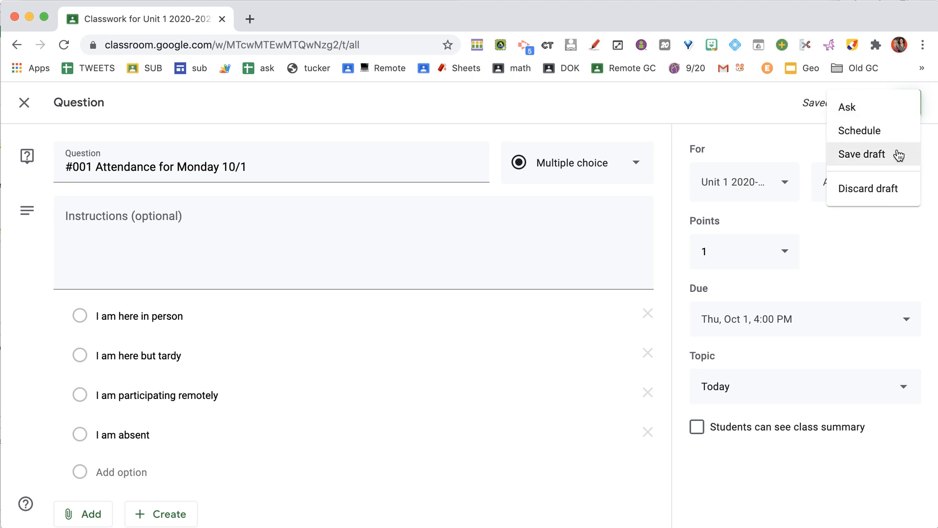
{"action": "left_click", "coordinate": [879, 115]}
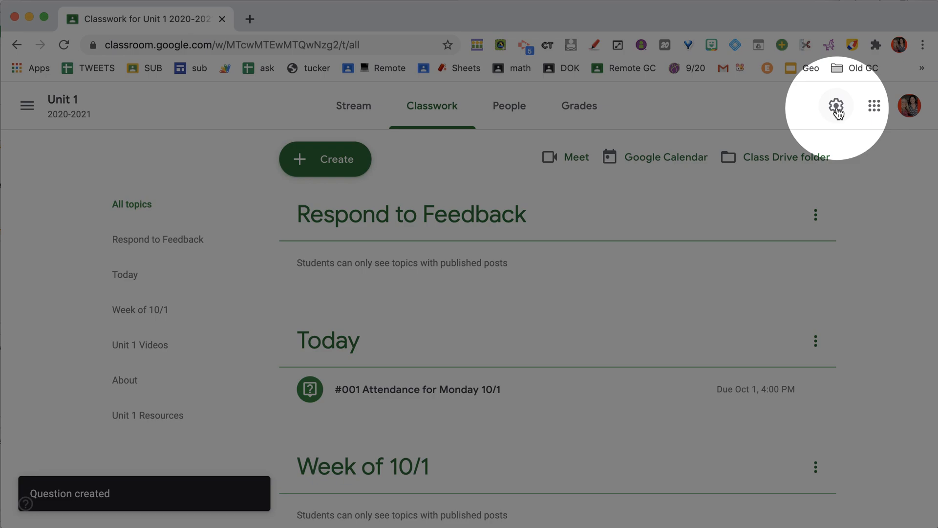
Open the Unit 1 class settings and copy the class invite link.
{"action": "left_click", "coordinate": [837, 107]}
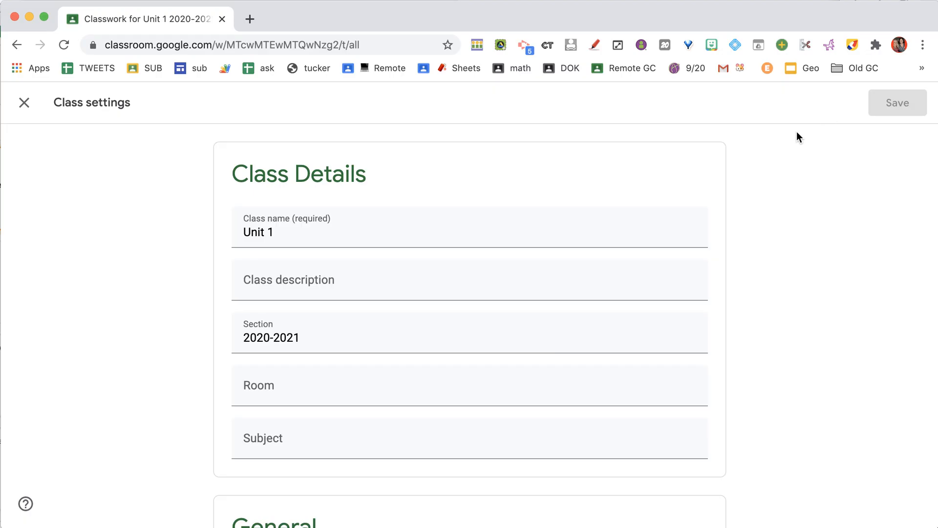
{"action": "scroll", "coordinate": [489, 267], "scroll_direction": "down", "scroll_amount": 6}
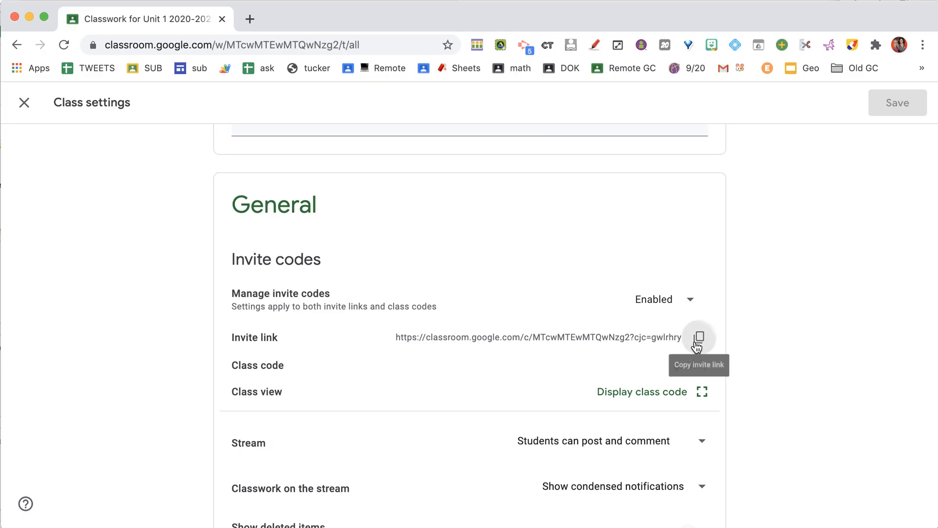
{"action": "left_click", "coordinate": [697, 342]}
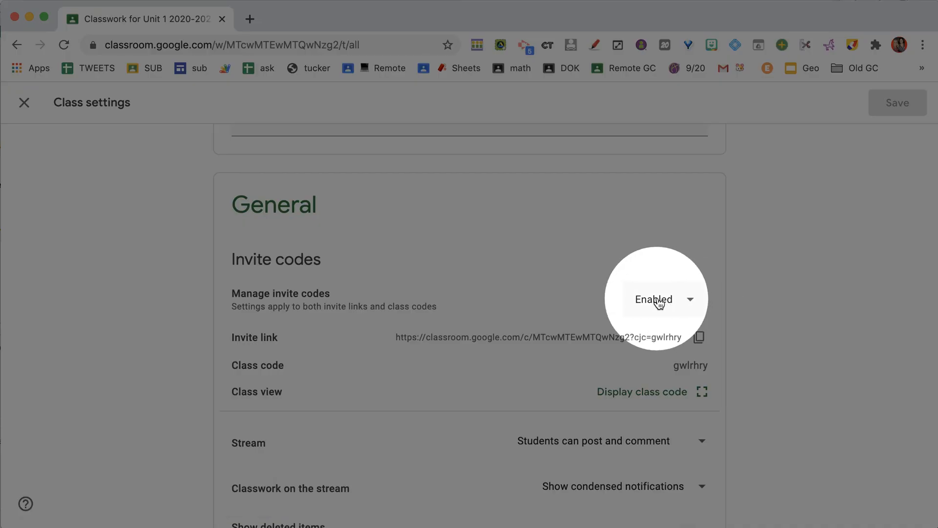
Check the options for managing invite codes and view the enlarged display of the class code.
{"action": "left_click", "coordinate": [690, 304]}
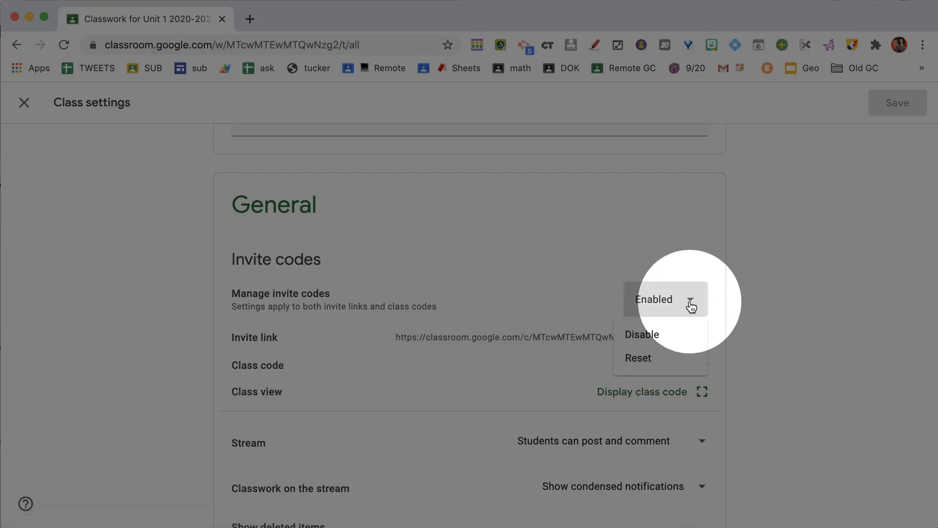
{"action": "left_click", "coordinate": [694, 310]}
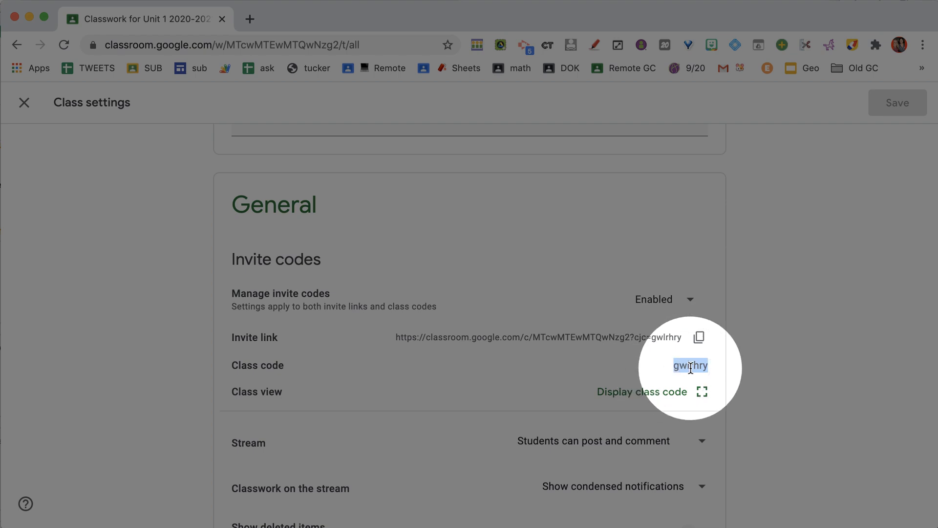
{"action": "left_click", "coordinate": [702, 391]}
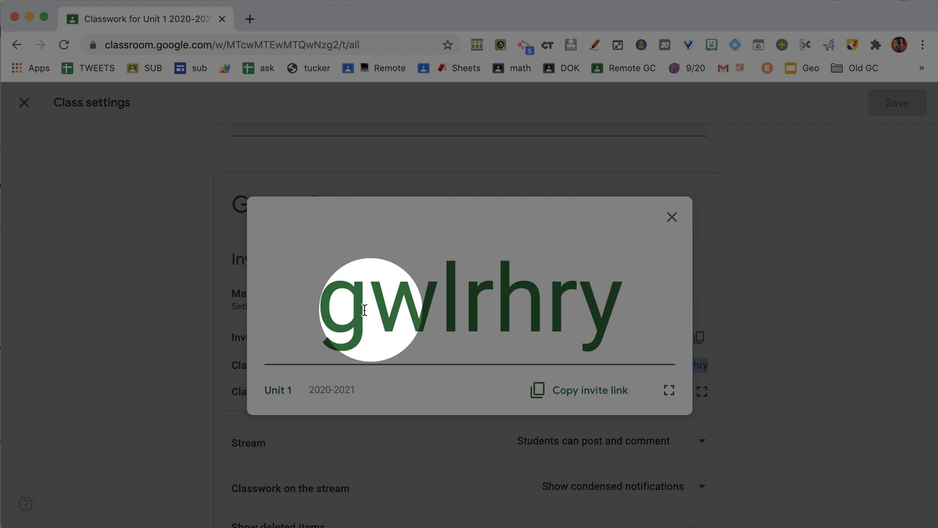
{"action": "left_click", "coordinate": [672, 218]}
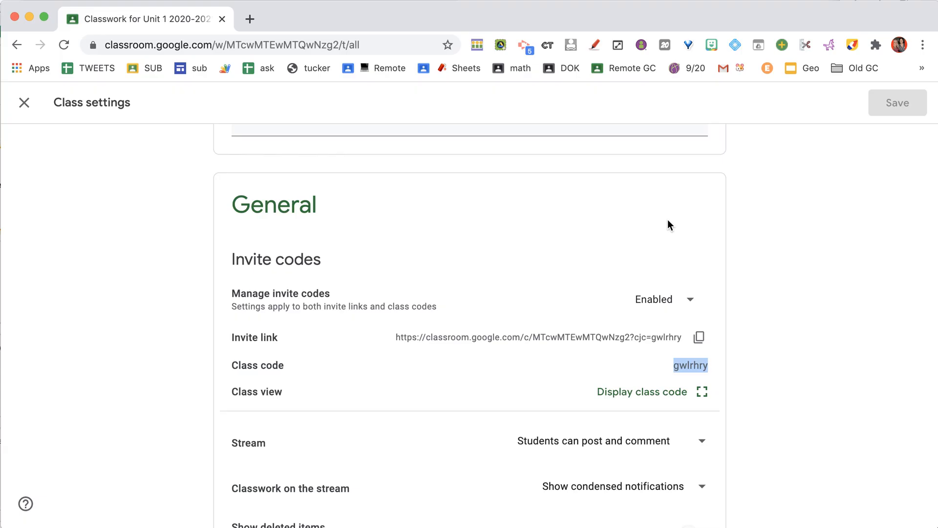
Set how classwork appears on the stream to "Show attachments and details".
{"action": "scroll", "coordinate": [641, 412], "scroll_direction": "down", "scroll_amount": 3}
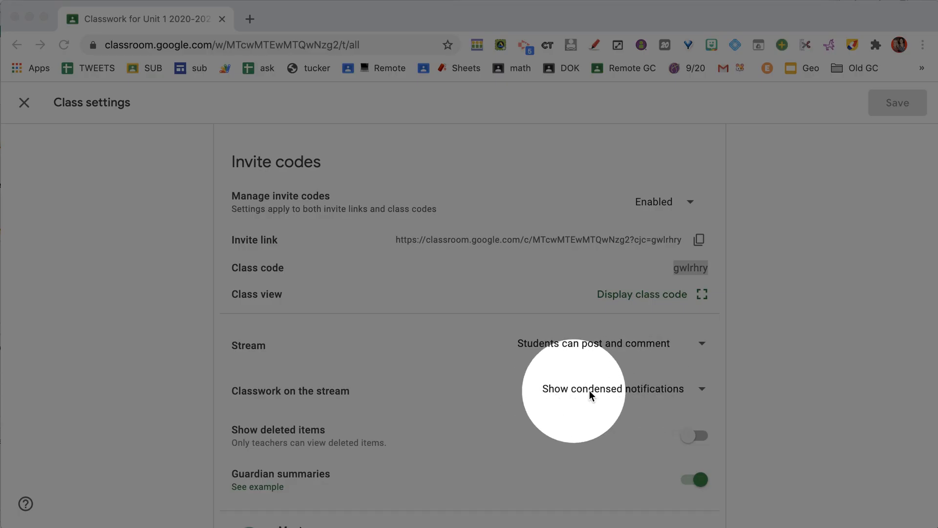
{"action": "left_click", "coordinate": [702, 391]}
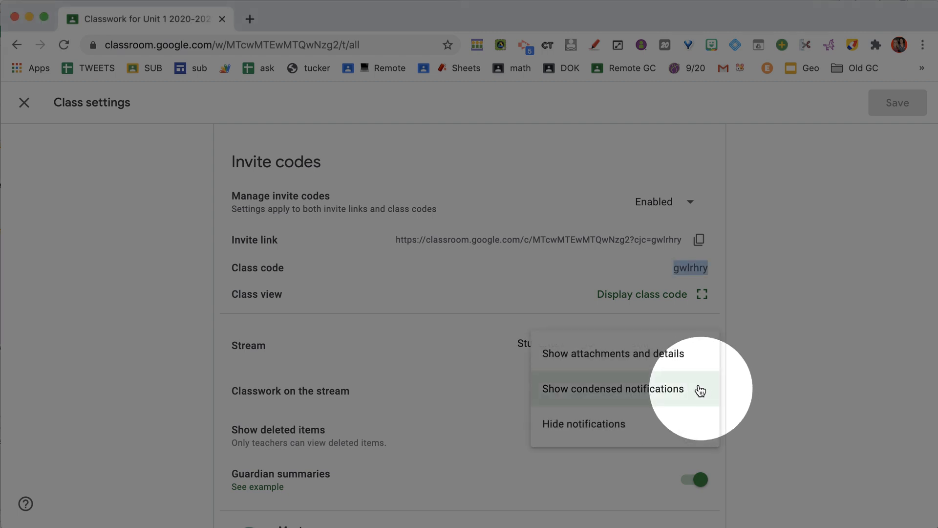
{"action": "left_click", "coordinate": [585, 353]}
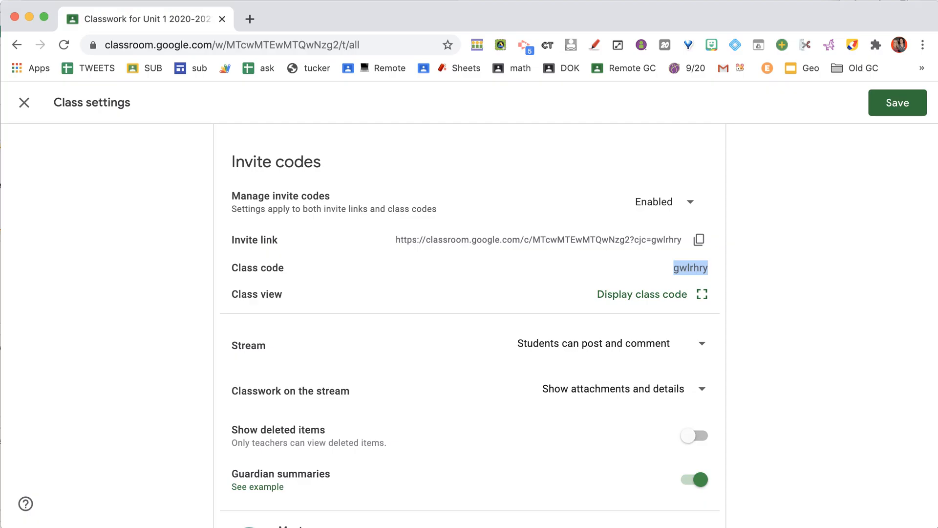